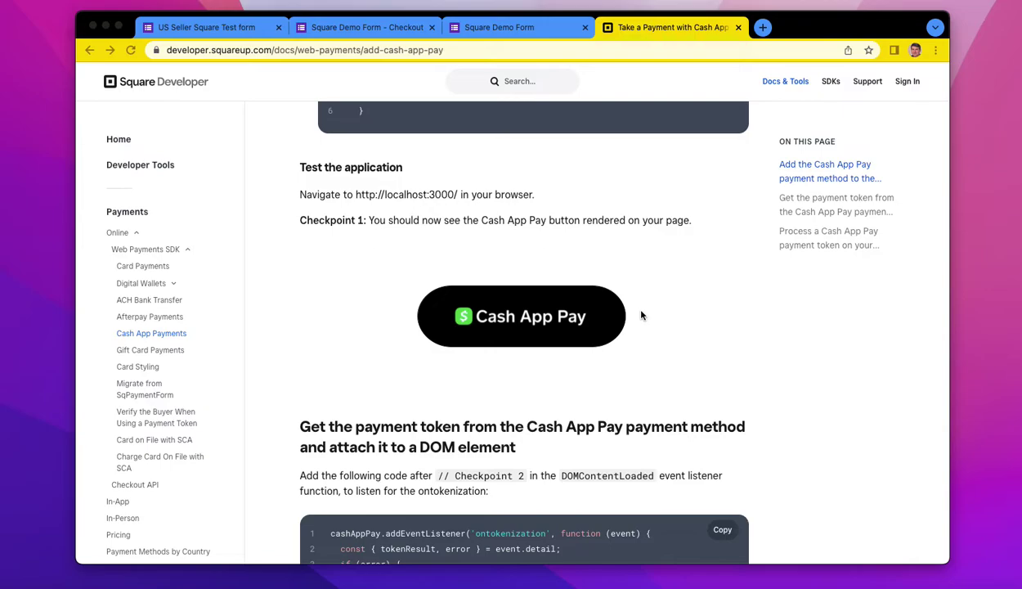
Step: In the US Seller Square Test form, fill the respondent's email from the autofill suggestion
left_click(235, 29)
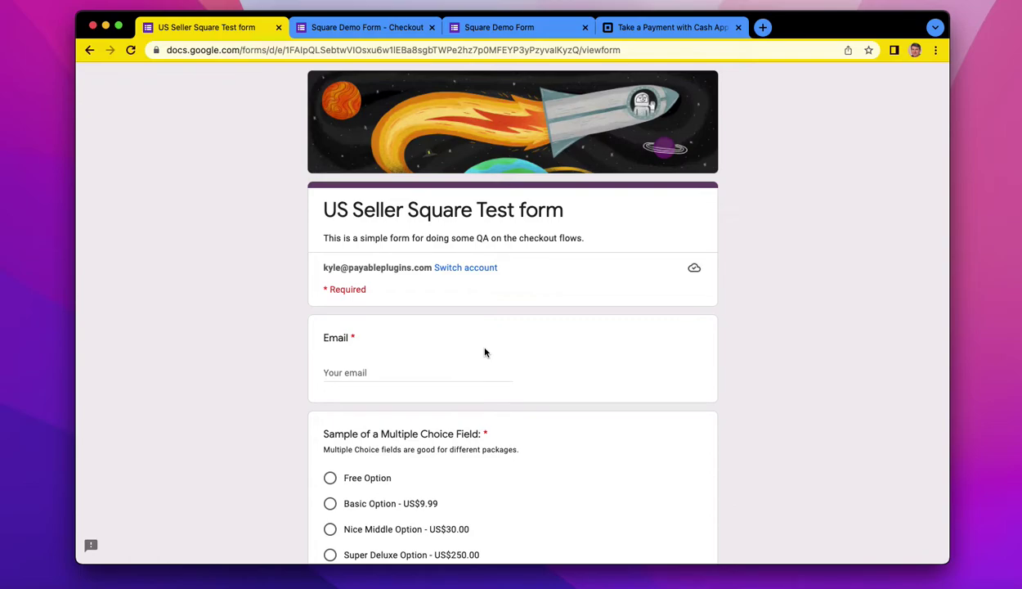
scroll(413, 385, "down", 2)
left_click(376, 299)
left_click(411, 326)
Step: Choose Basic Option - US$9.99, the Red Extra Item and Small Qnt 1 - US$2.50
left_click(353, 430)
scroll(443, 451, "down", 4)
scroll(444, 451, "down", 4)
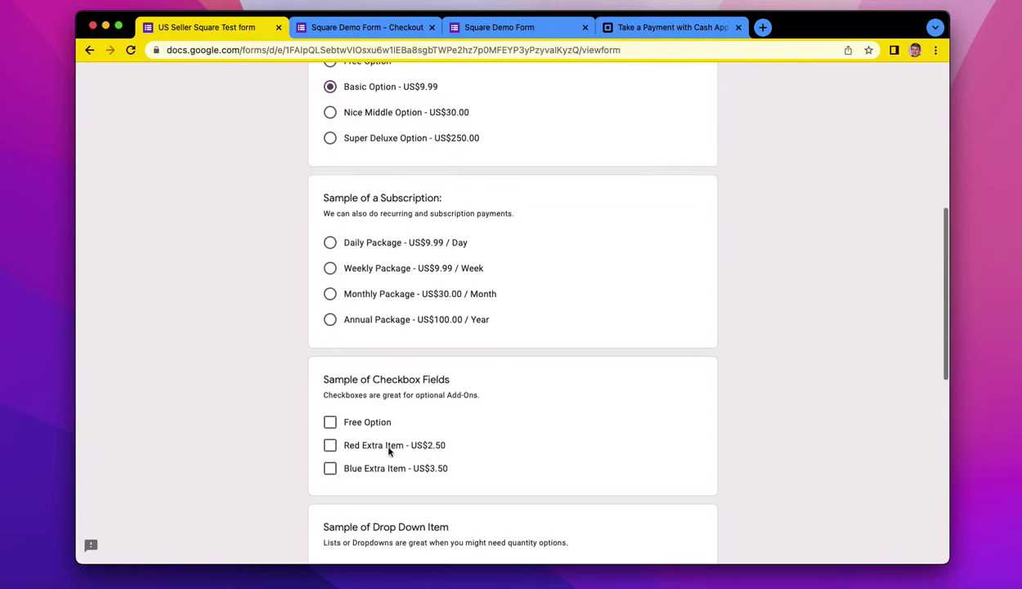
left_click(359, 446)
scroll(491, 458, "down", 1)
scroll(483, 478, "down", 10)
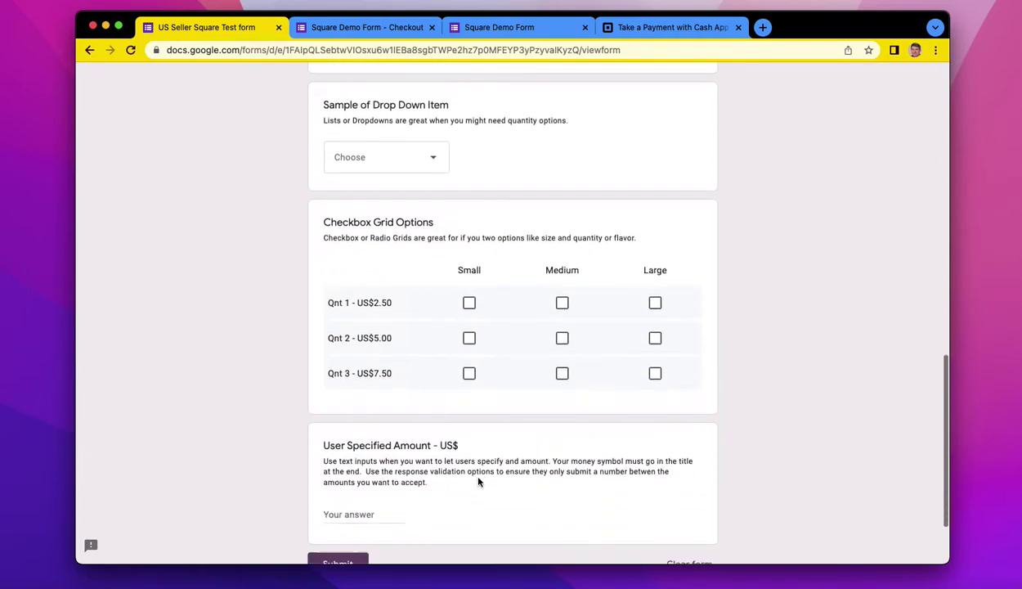
left_click(468, 255)
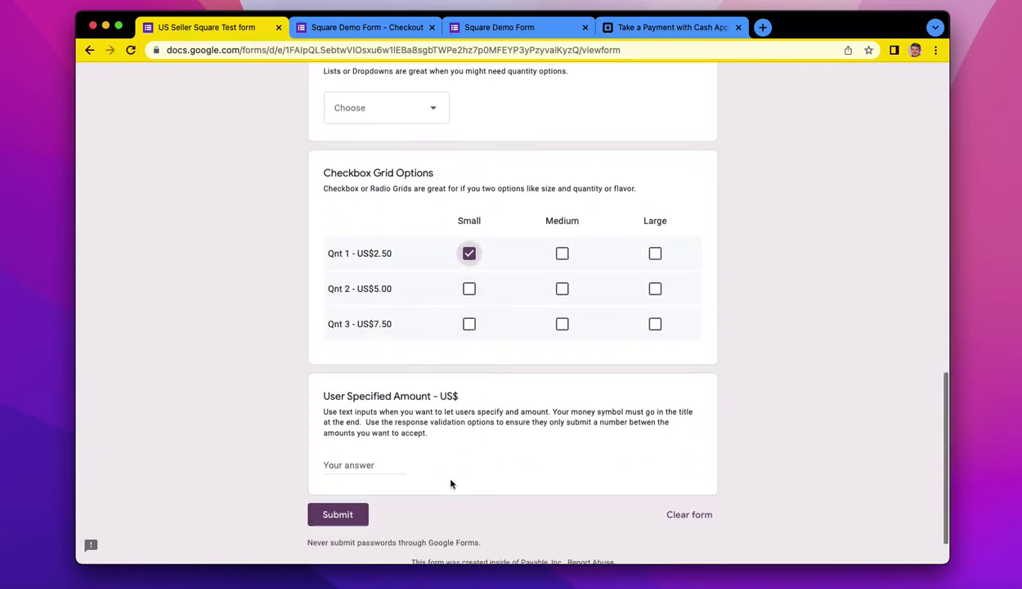
scroll(409, 474, "down", 2)
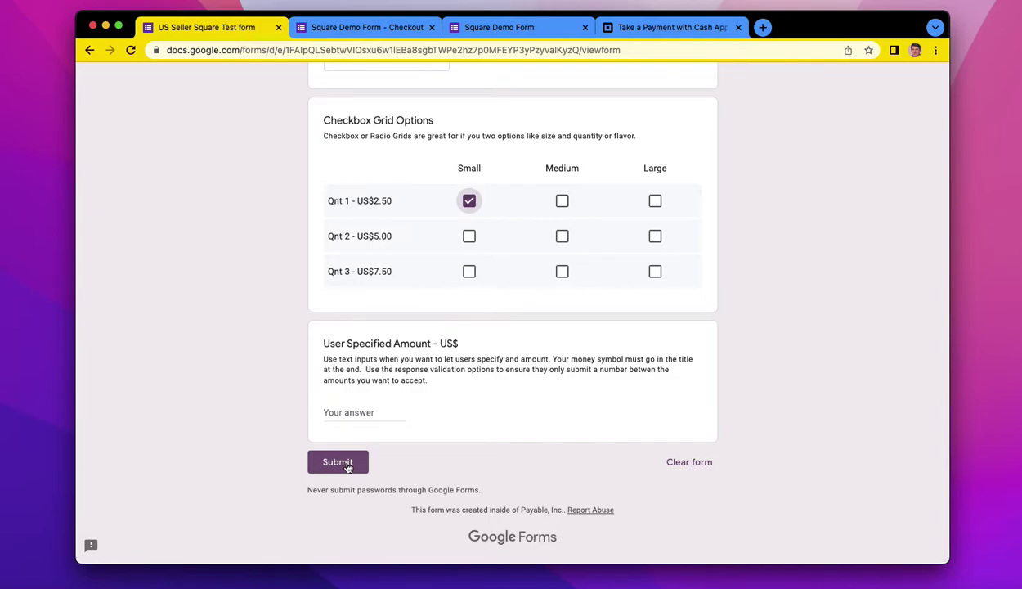
Step: Submit the response and follow the checkout.payableplugins.com link to the $14.99 order page
left_click(346, 463)
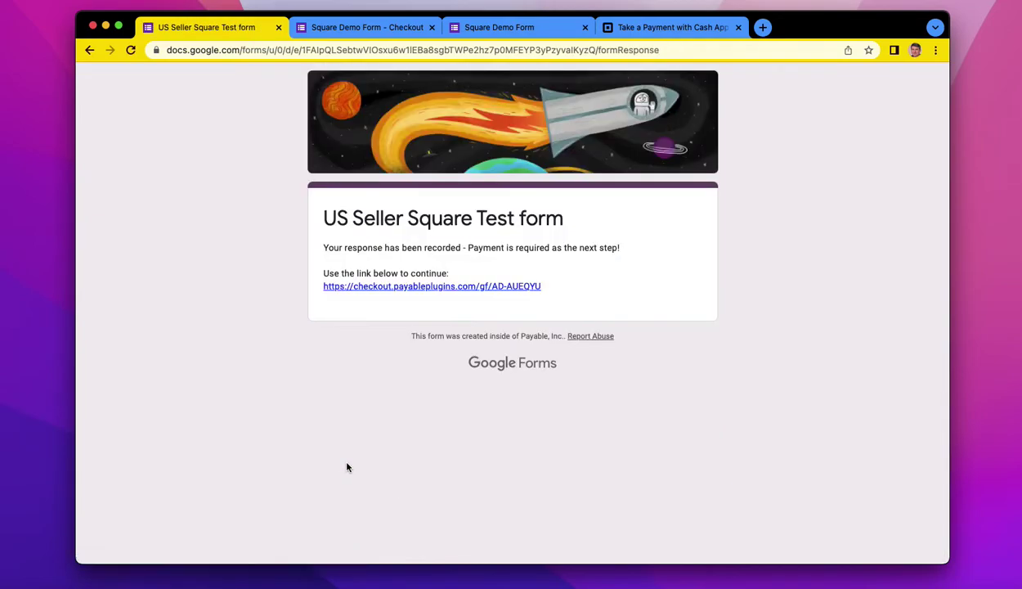
left_click(392, 287)
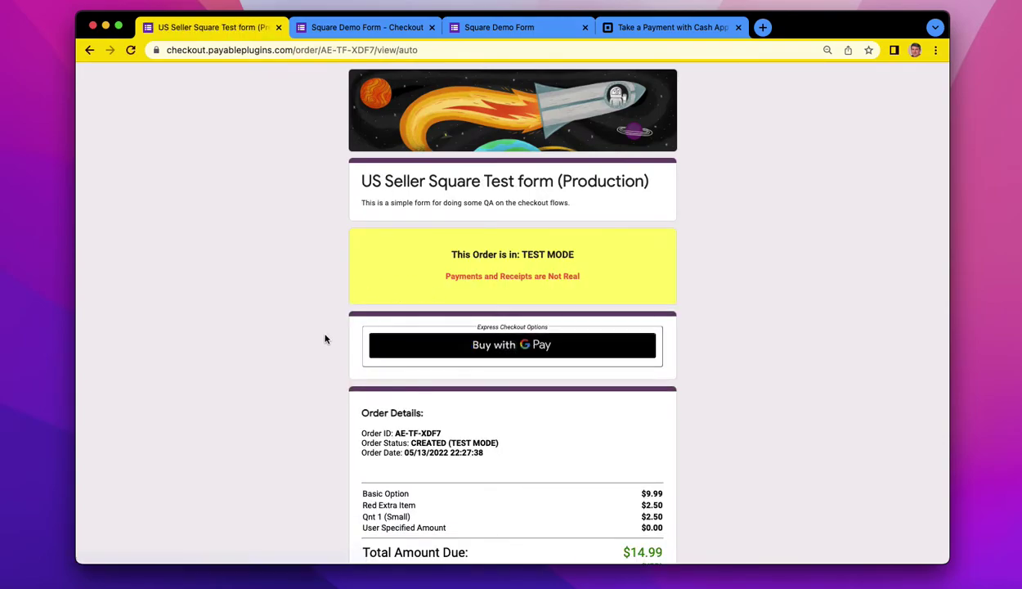
scroll(325, 338, "down", 2)
scroll(325, 338, "down", 1)
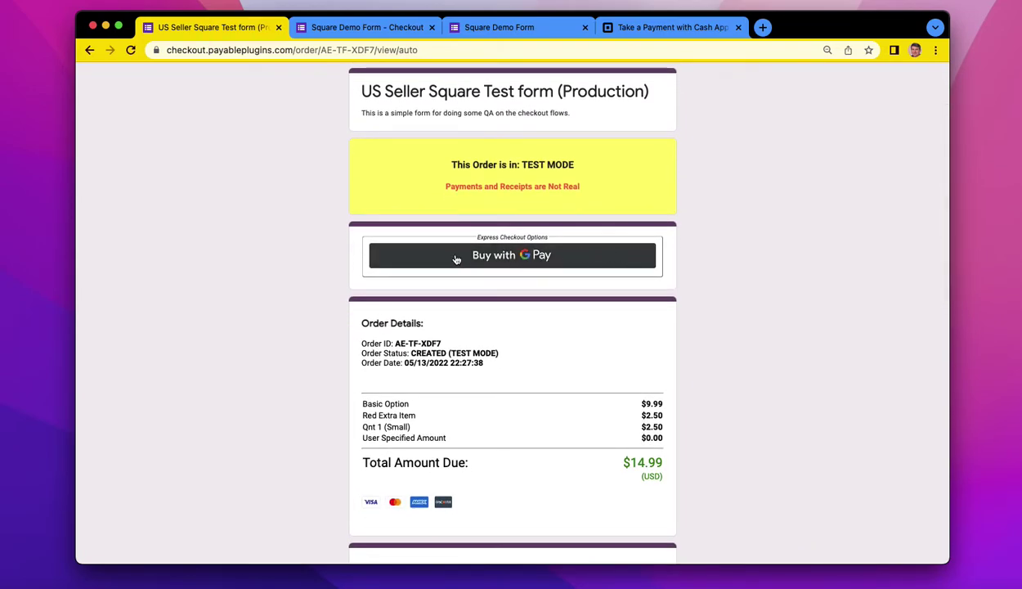
scroll(303, 332, "down", 1)
scroll(302, 333, "down", 5)
scroll(303, 333, "down", 1)
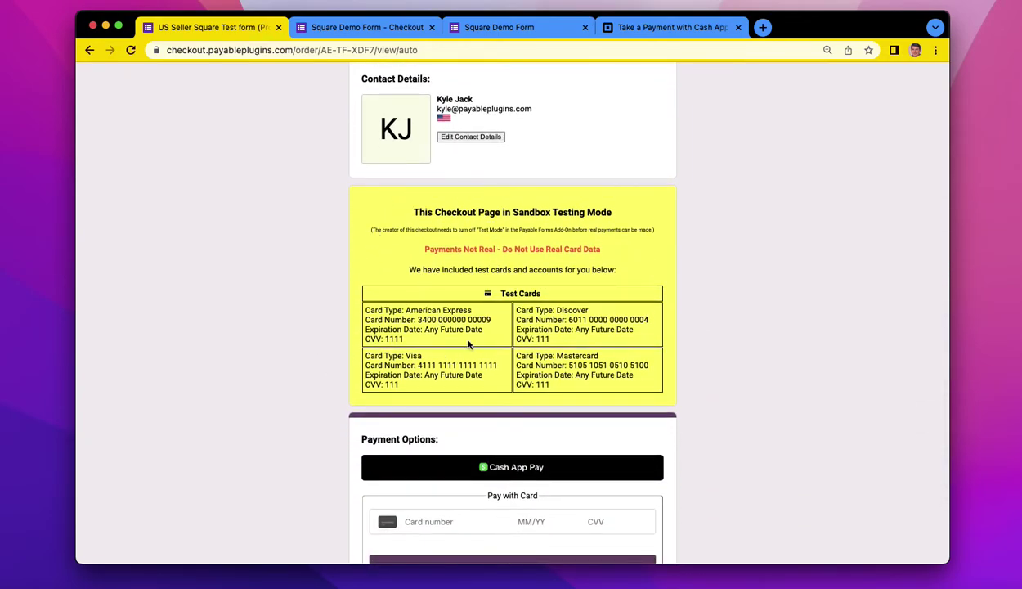
scroll(484, 346, "down", 2)
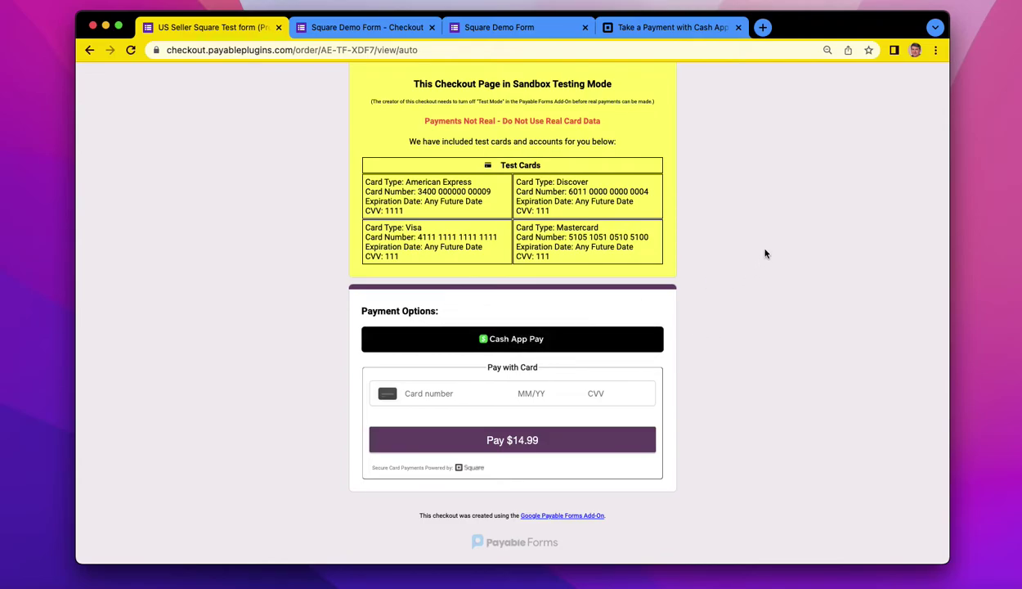
scroll(765, 254, "up", 4)
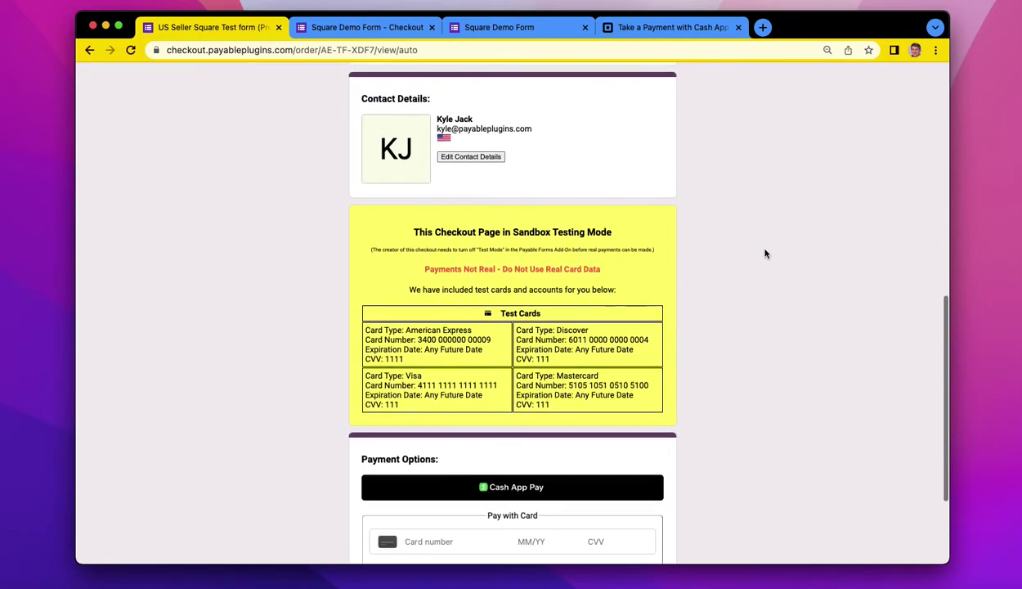
scroll(766, 254, "down", 1)
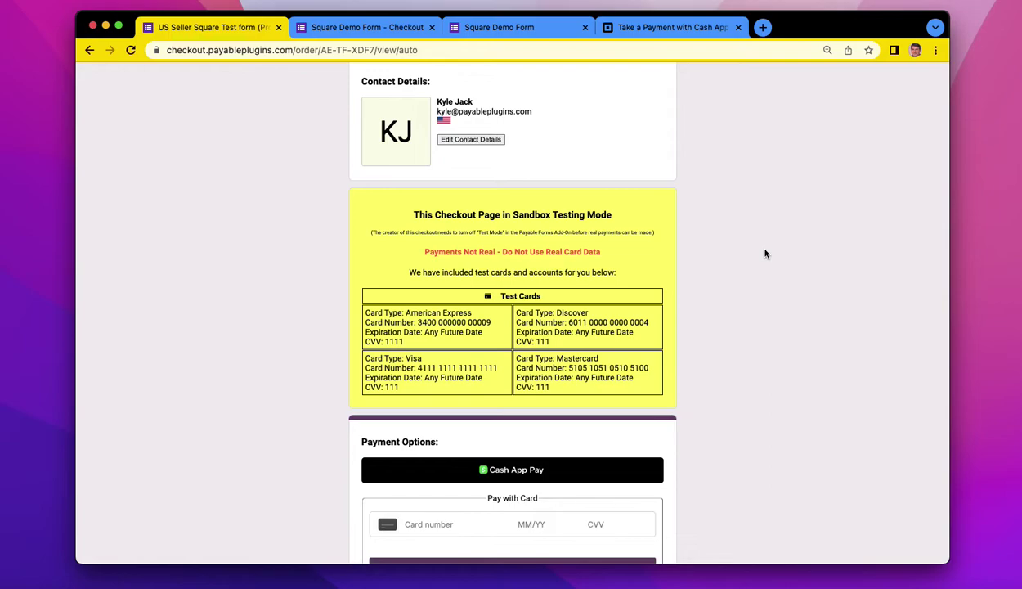
scroll(760, 331, "down", 2)
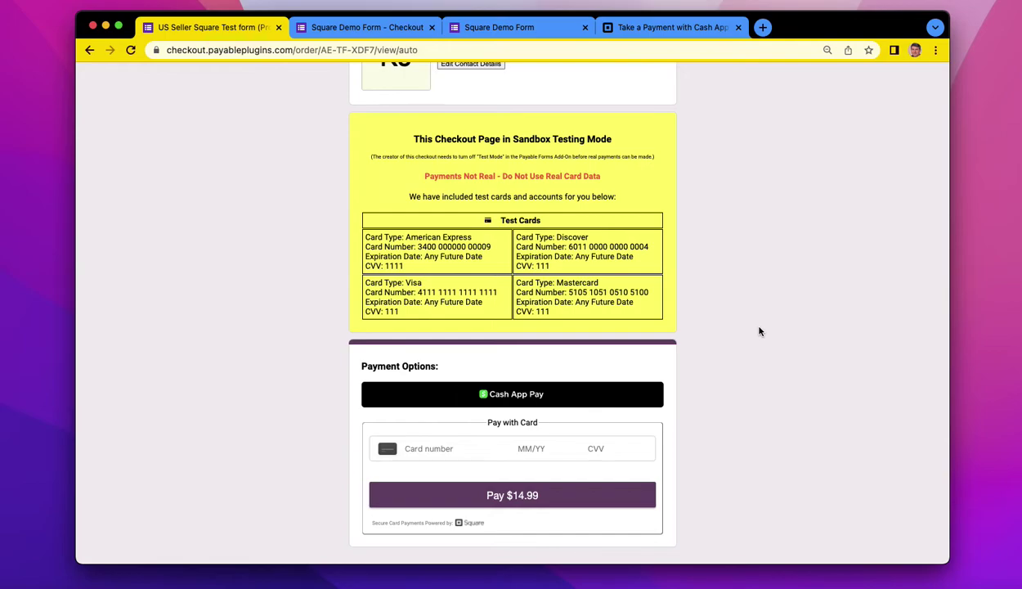
Step: Select the American Express number in the sandbox Test Cards table
left_click_drag(417, 247, 488, 247)
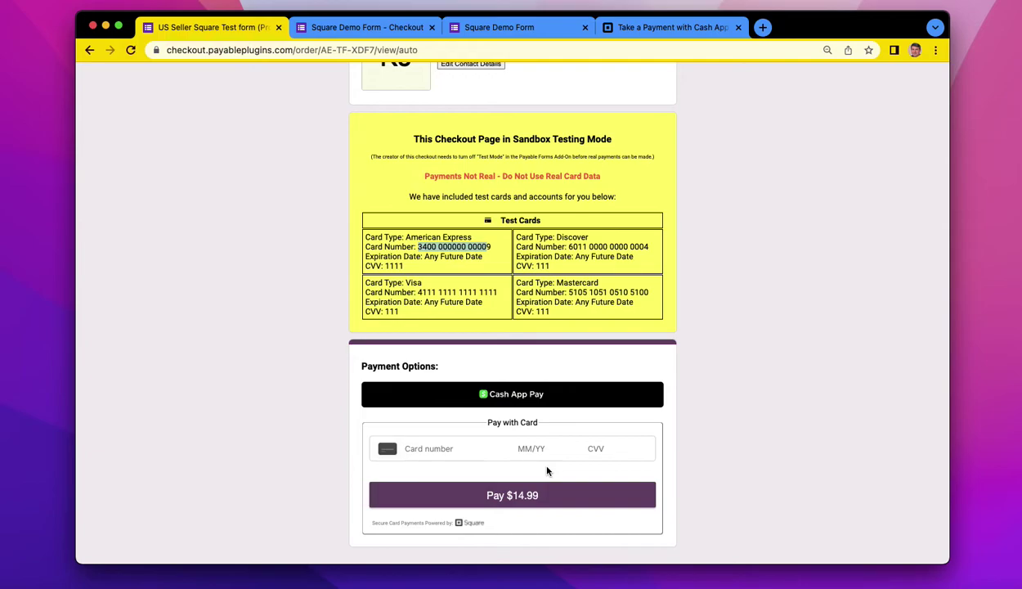
Step: Pay the $14.99 order via Cash App Pay by scanning its QR code with Cash App
left_click(481, 404)
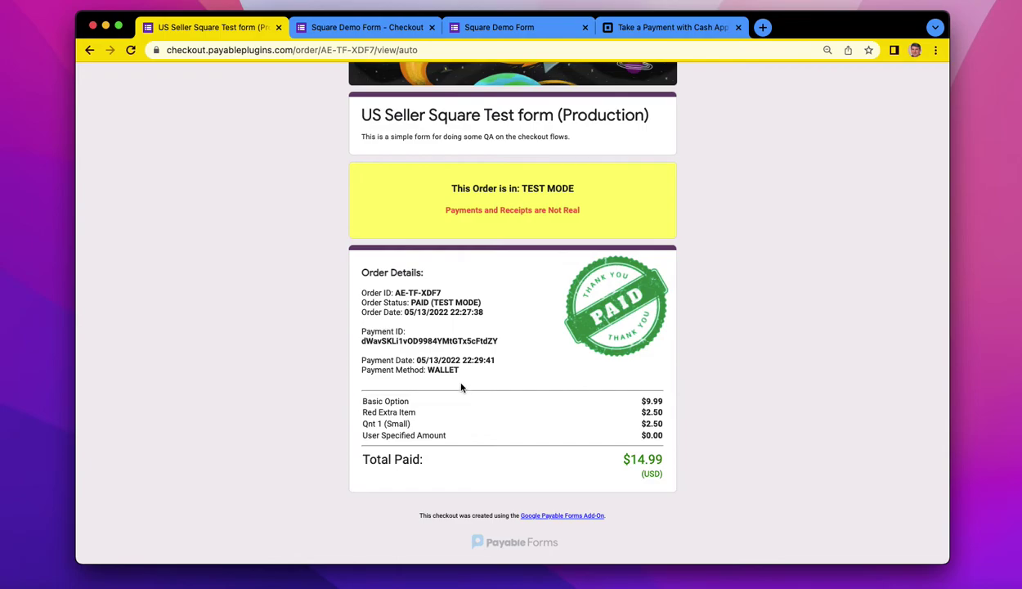
Step: Highlight the receipt's WALLET payment method, then clear the selection
mouse_move(424, 366)
left_mouse_down()
mouse_move(458, 369)
mouse_move(425, 370)
left_mouse_up()
left_click(459, 370)
left_click(446, 370)
left_click(452, 370)
Step: Select the receipt's full Payment ID
left_click_drag(490, 337, 360, 344)
left_click(408, 350)
scroll(408, 350, "up", 2)
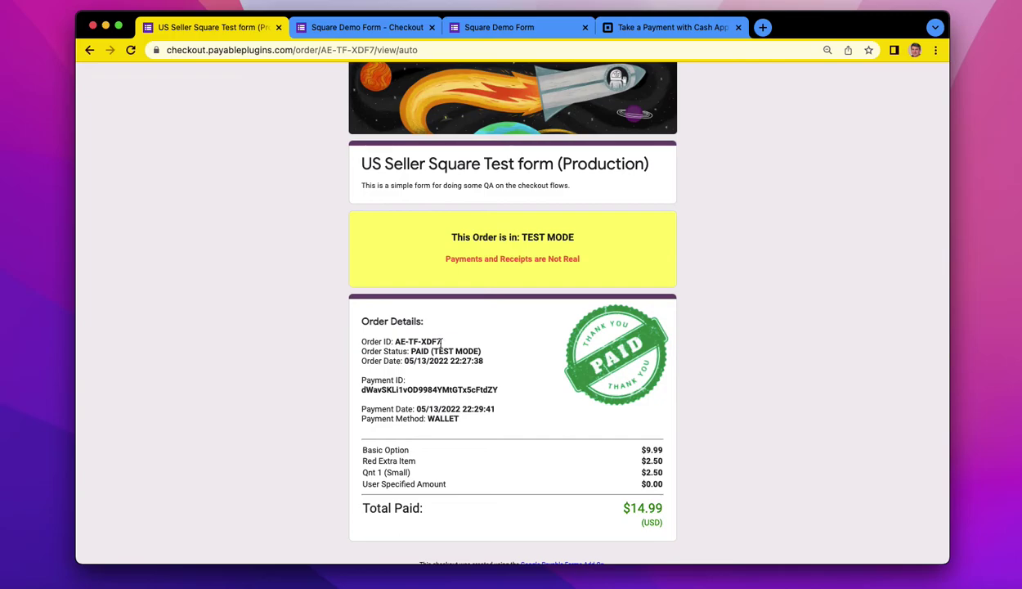
scroll(562, 354, "up", 1)
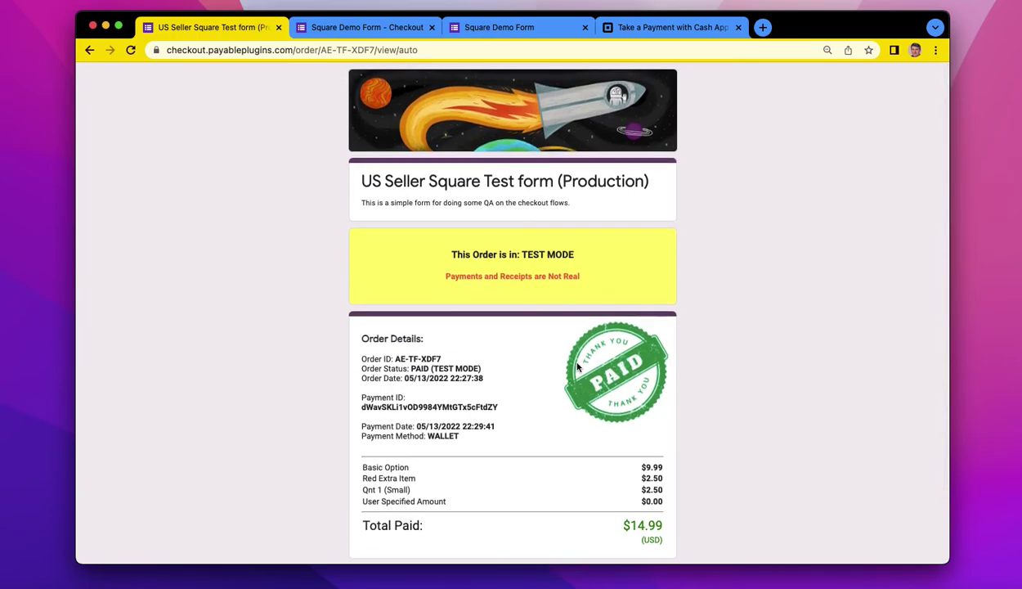
scroll(576, 367, "down", 1)
scroll(577, 367, "up", 1)
left_click(646, 27)
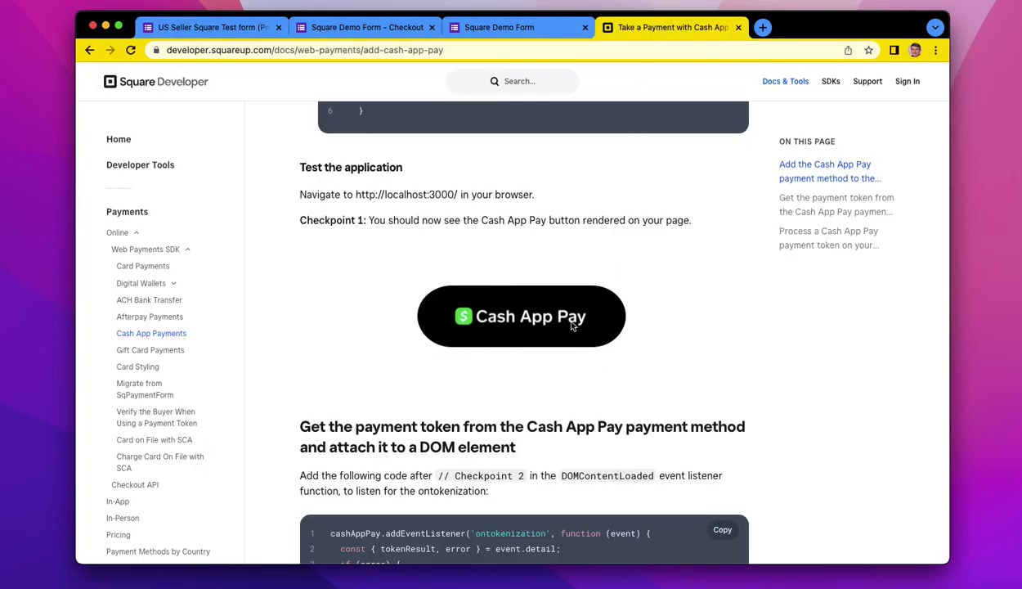